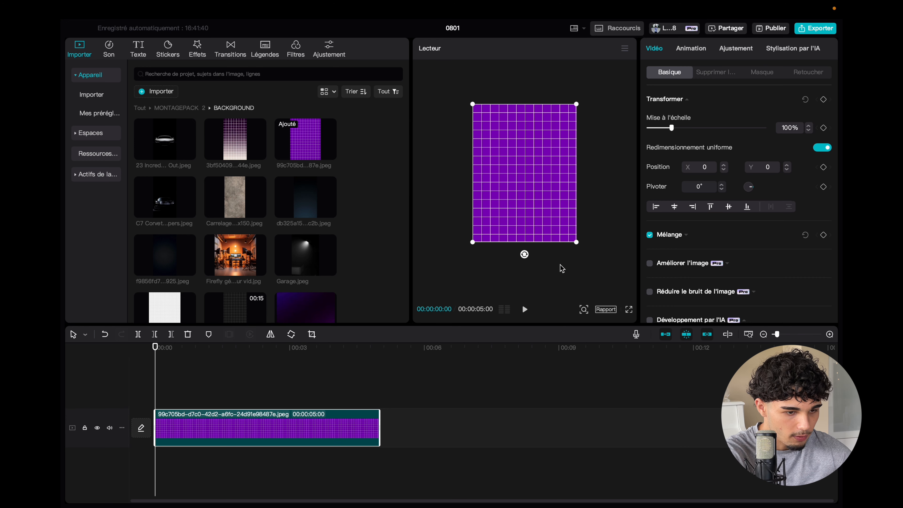
# - Set the project's aspect ratio to 9:16
pyautogui.click(606, 310)
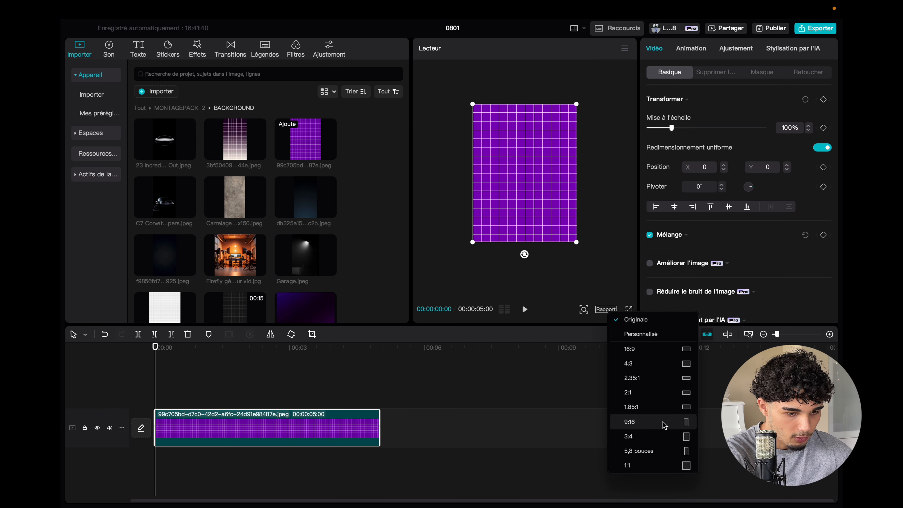
pyautogui.click(669, 422)
pyautogui.moveTo(572, 224); pyautogui.dragTo(580, 254)
pyautogui.click(212, 376)
pyautogui.scroll(3, 171, 368)
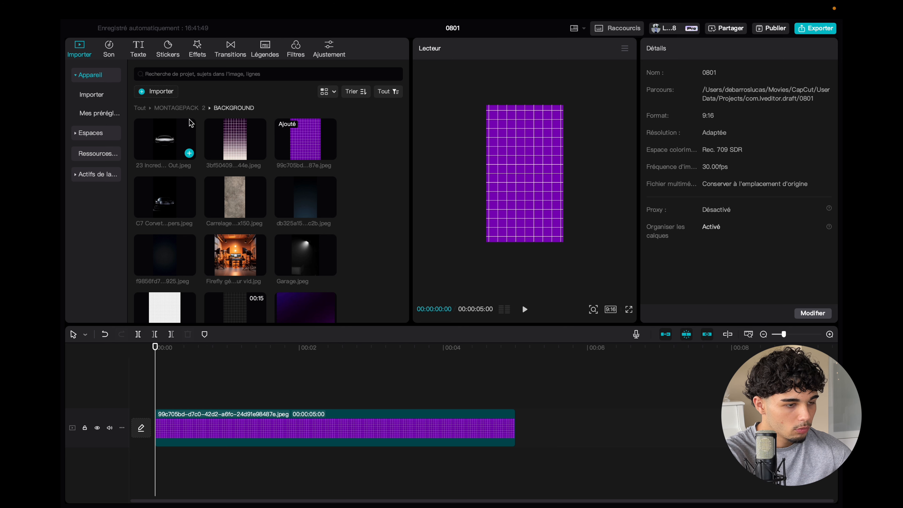
# - Add Business man.png from the PNGS folder of MONTAGEPACK 2 on a track above the grid background, starting at 00:00
pyautogui.click(184, 108)
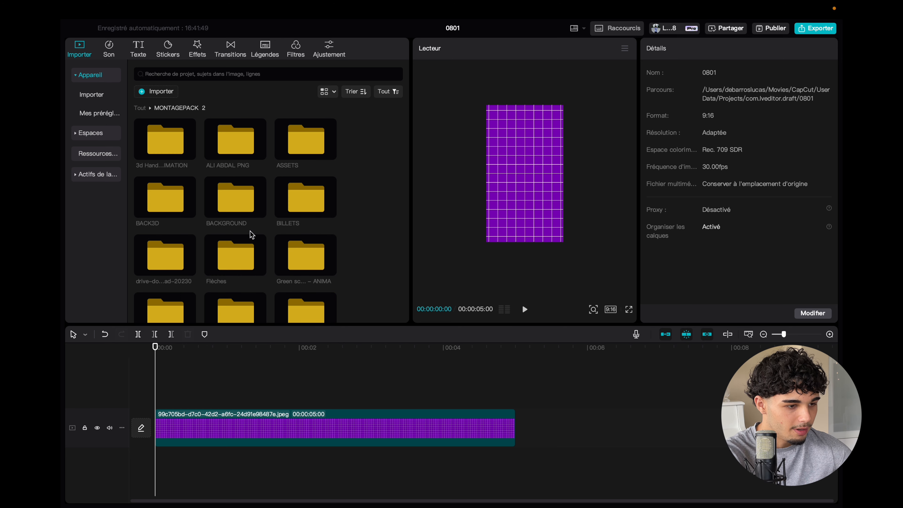
pyautogui.scroll(-5, 252, 235)
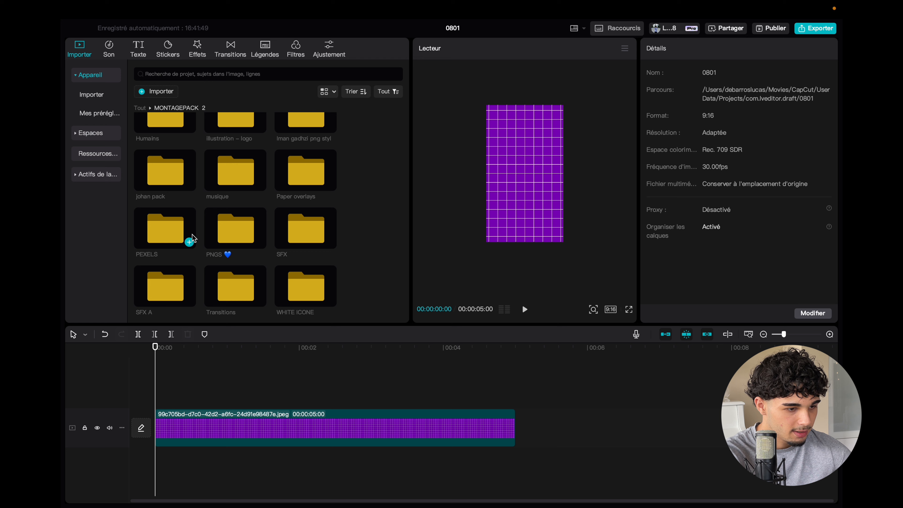
pyautogui.doubleClick(242, 232)
pyautogui.scroll(2, 180, 199)
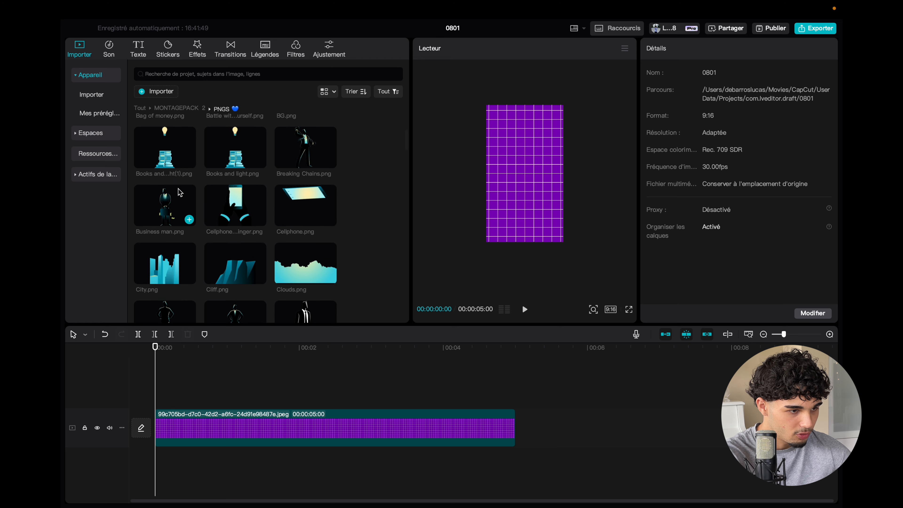
pyautogui.moveTo(170, 203); pyautogui.dragTo(157, 399)
# - Reposition the businessman image so it is horizontally centred over the purple grid, at about Y -344
pyautogui.moveTo(538, 189); pyautogui.dragTo(635, 194)
pyautogui.scroll(3, 557, 212)
pyautogui.scroll(-2, 557, 214)
pyautogui.scroll(-4, 550, 228)
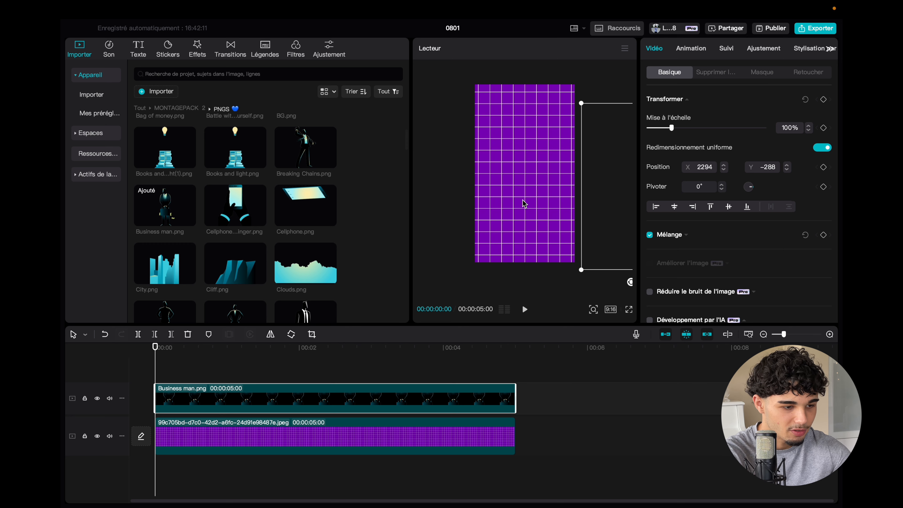
pyautogui.moveTo(615, 200); pyautogui.dragTo(508, 202)
# - Try the slide-up and slide-right intro animations on the Business man clip and reset the intro to Aucun
pyautogui.click(703, 52)
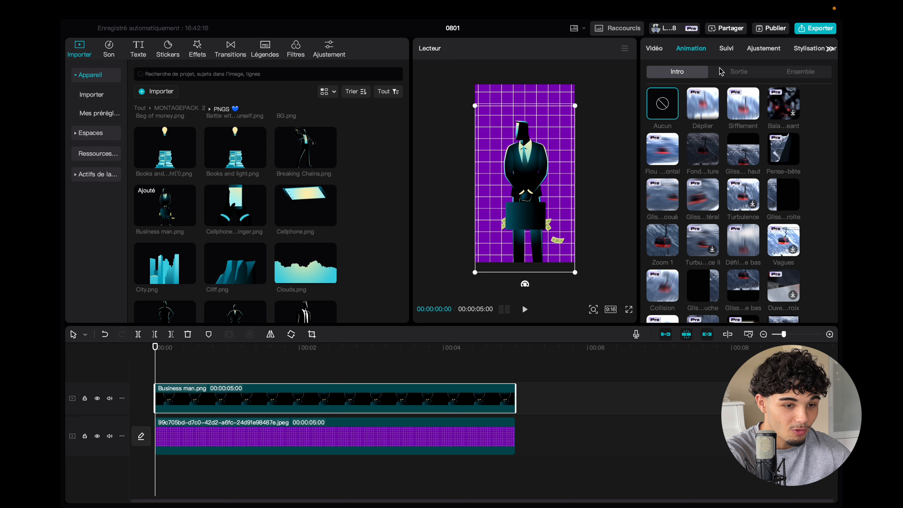
pyautogui.click(747, 161)
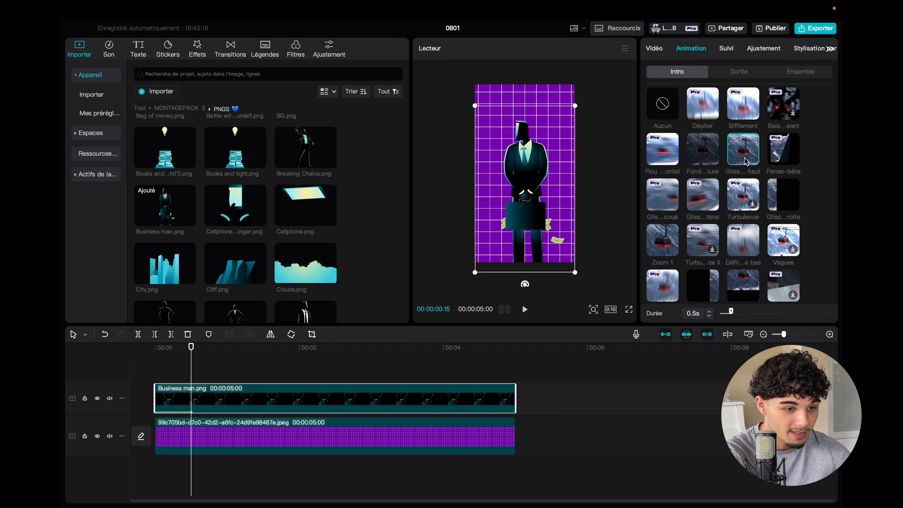
pyautogui.click(782, 193)
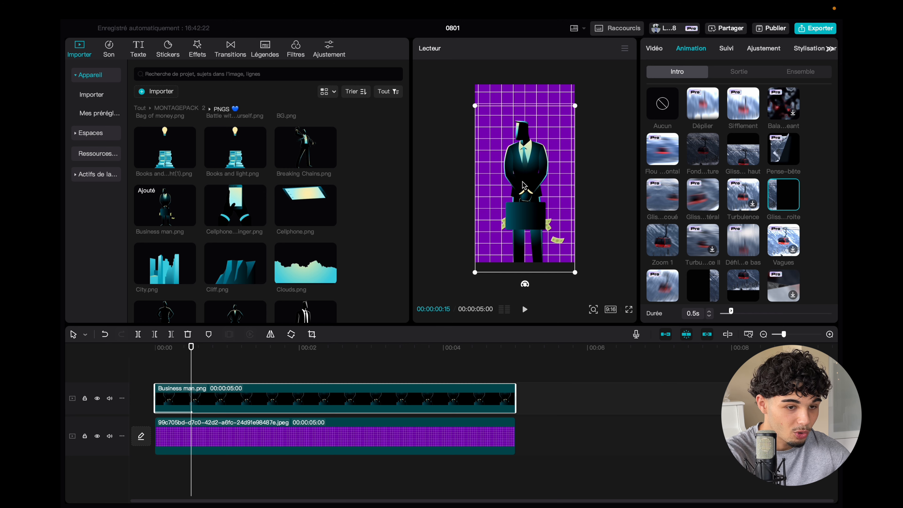
pyautogui.click(667, 103)
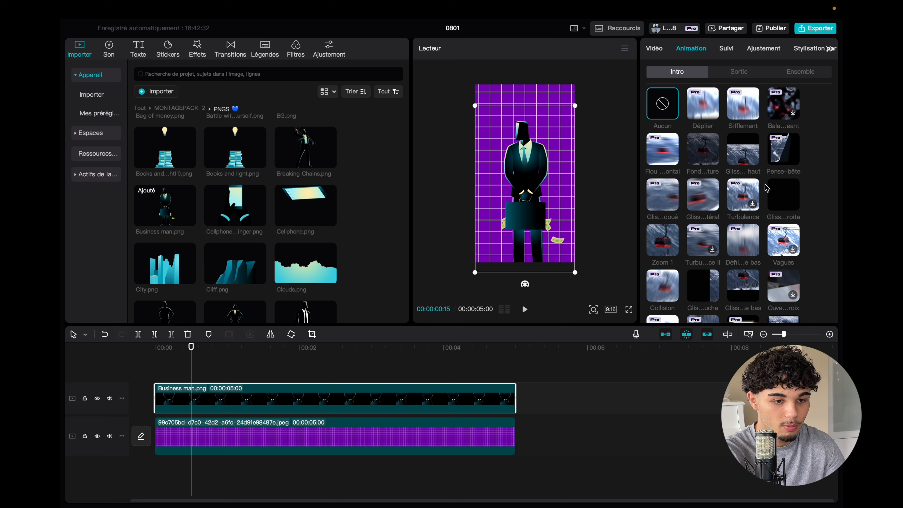
pyautogui.click(749, 164)
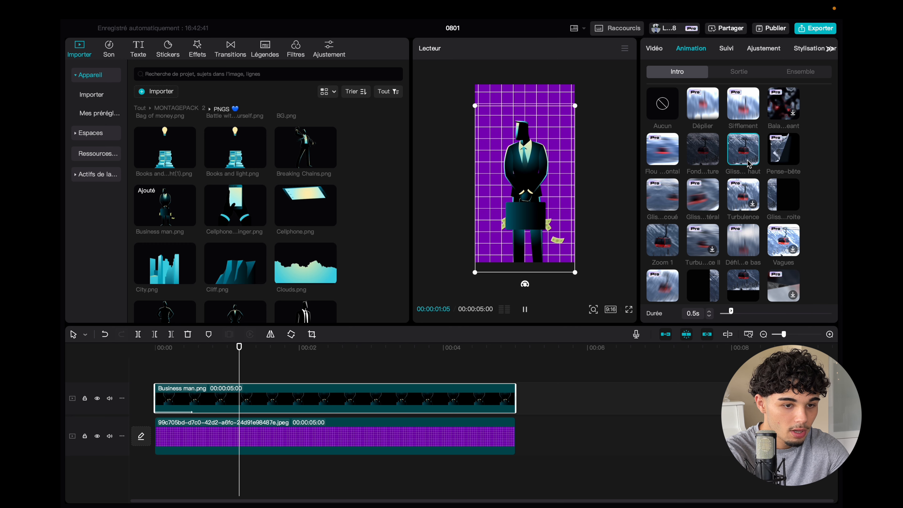
pyautogui.moveTo(239, 366); pyautogui.dragTo(196, 368)
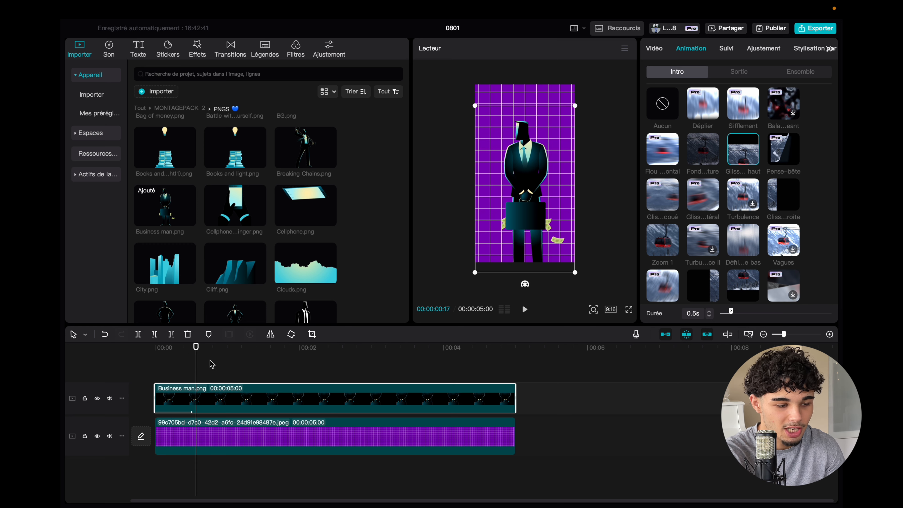
pyautogui.click(663, 105)
# - Try a rotation keyframe of 1° at the start of the Business man clip, remove it and restore 0°
pyautogui.moveTo(196, 347); pyautogui.dragTo(143, 350)
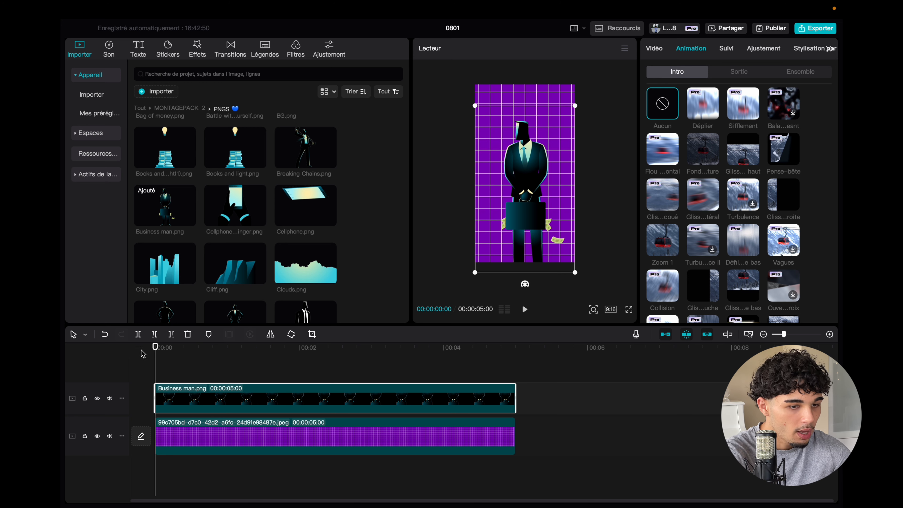
pyautogui.click(660, 52)
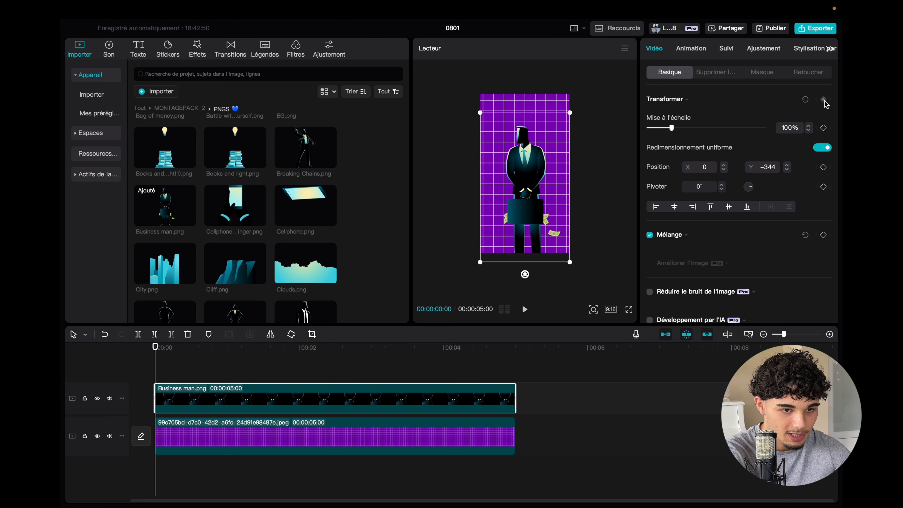
pyautogui.click(825, 188)
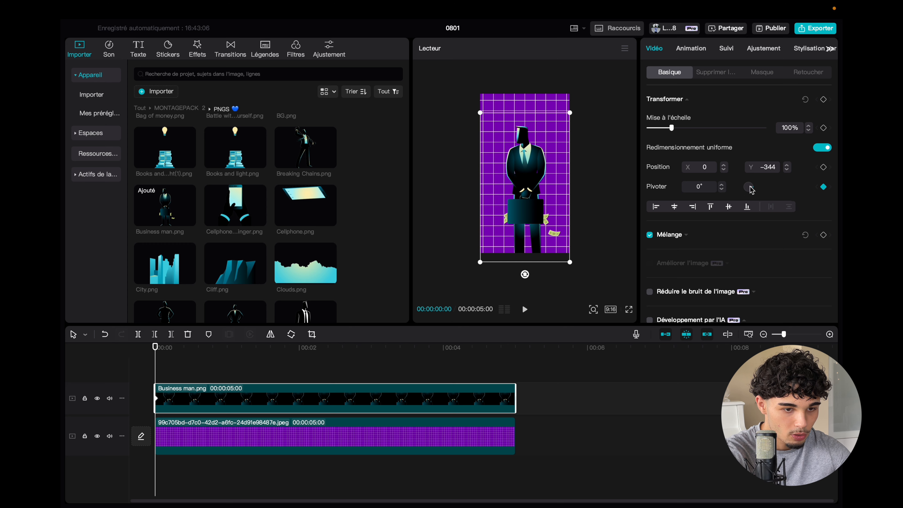
pyautogui.moveTo(751, 190); pyautogui.dragTo(751, 187)
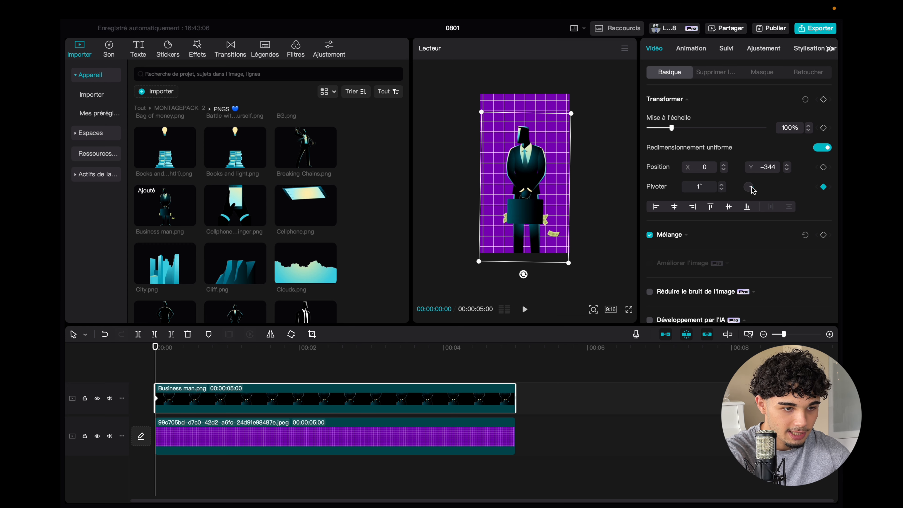
pyautogui.click(822, 187)
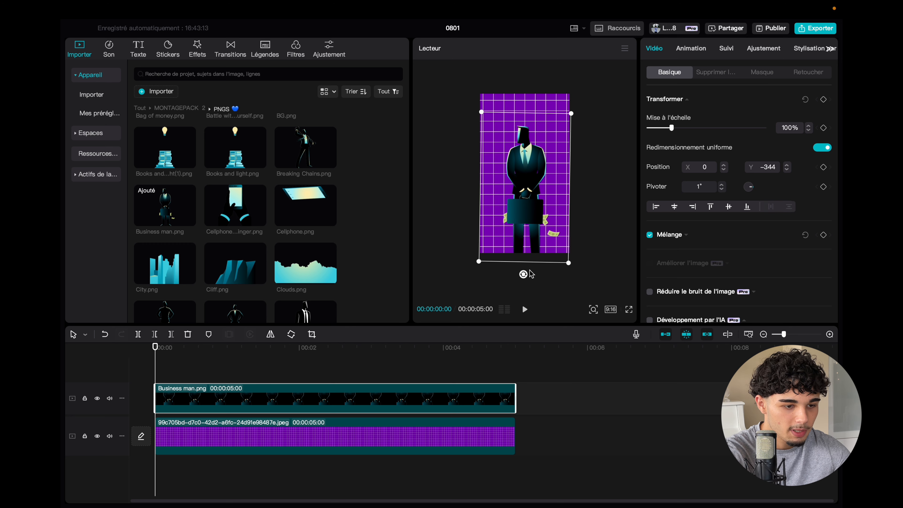
pyautogui.moveTo(531, 274); pyautogui.dragTo(526, 277)
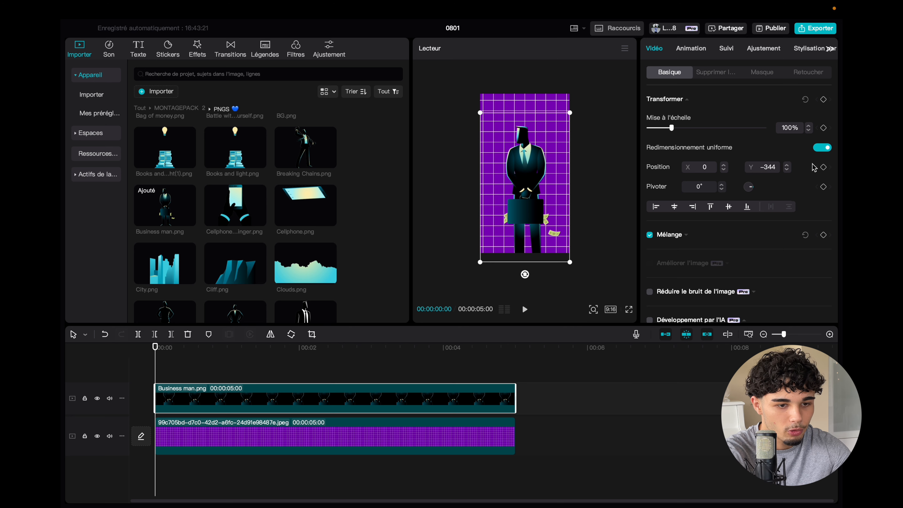
# - Add position keyframes to the Business man clip at 00:00:00:00 and 00:00:00:17
pyautogui.click(824, 167)
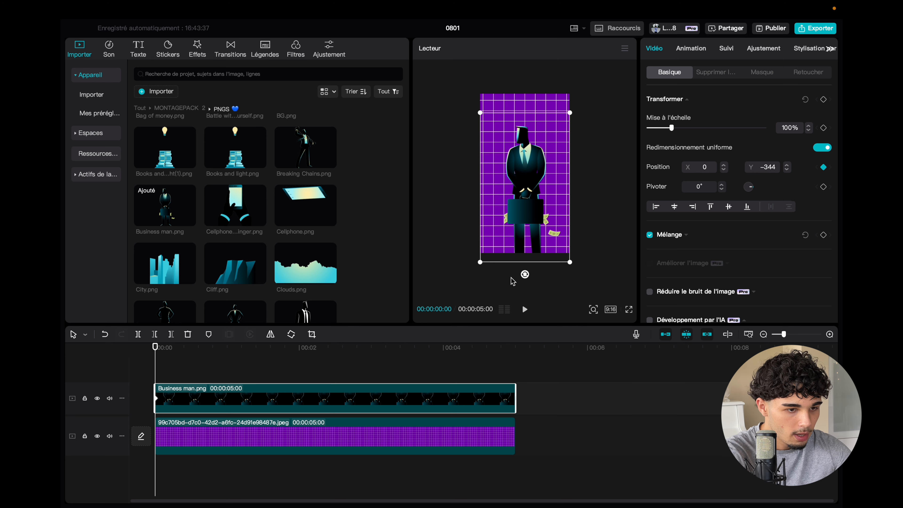
pyautogui.scroll(4, 537, 269)
pyautogui.scroll(-5, 538, 275)
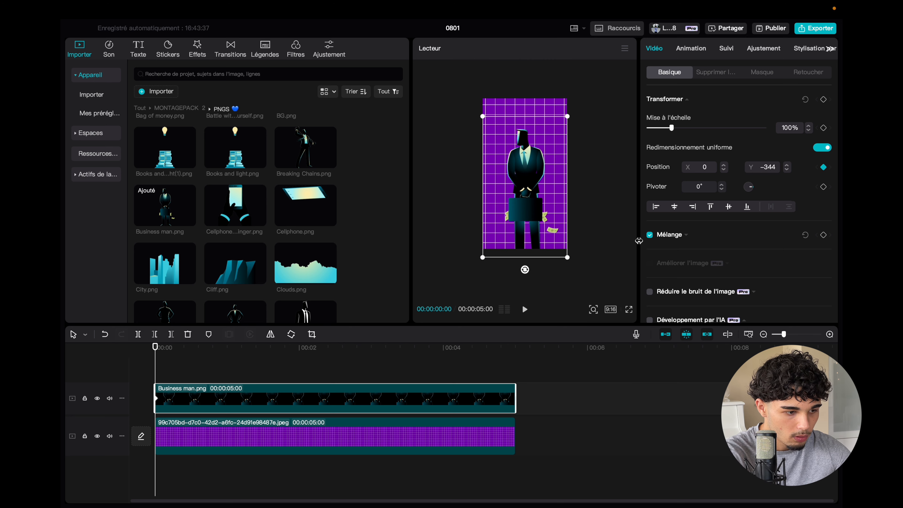
pyautogui.press('space')
pyautogui.press('space')
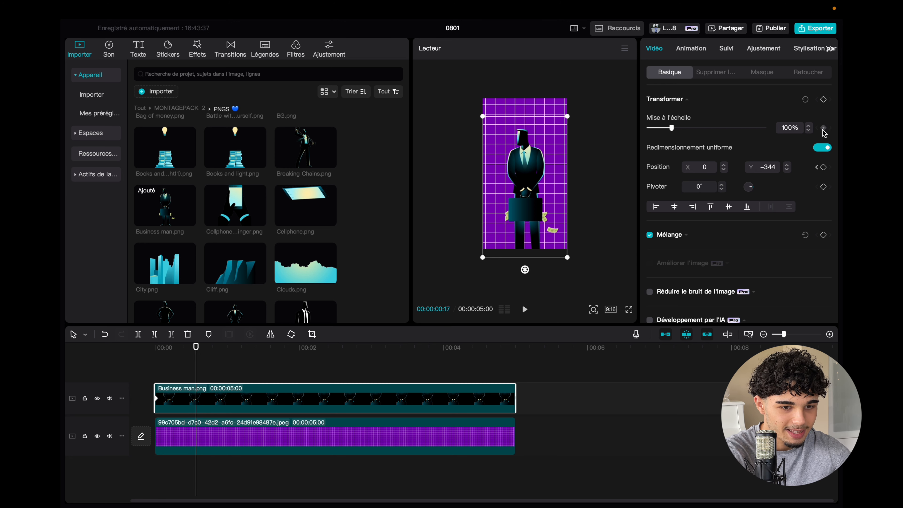
pyautogui.click(822, 167)
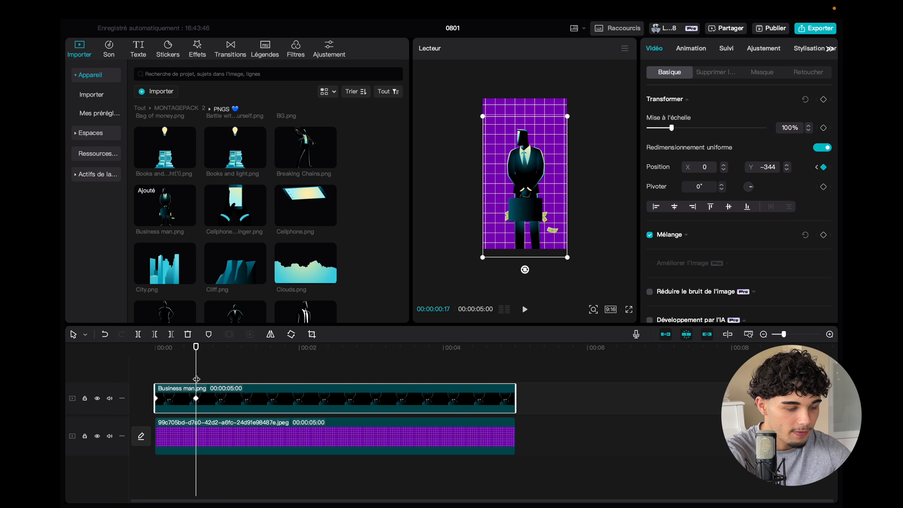
# - At the first keyframe, move the businessman straight down below the frame, and play back the upward entrance
pyautogui.moveTo(196, 380); pyautogui.dragTo(155, 377)
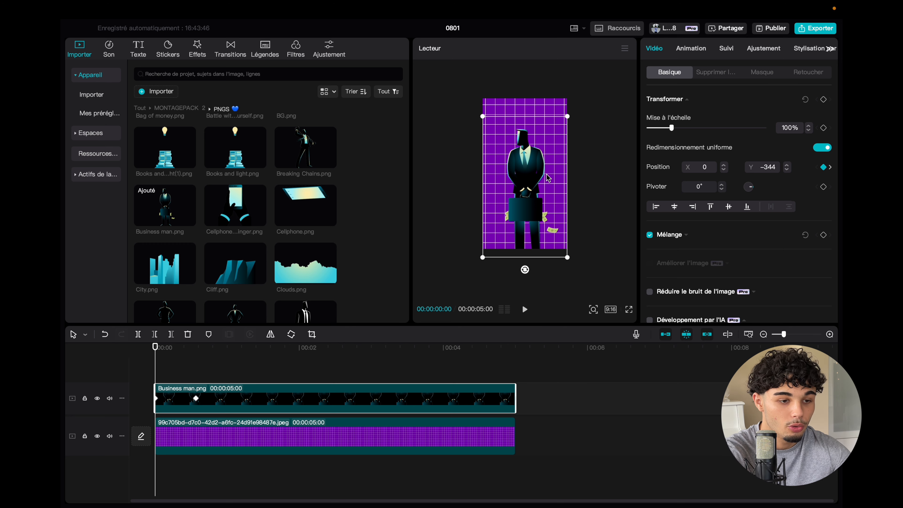
pyautogui.moveTo(544, 169); pyautogui.dragTo(542, 290)
pyautogui.press('space')
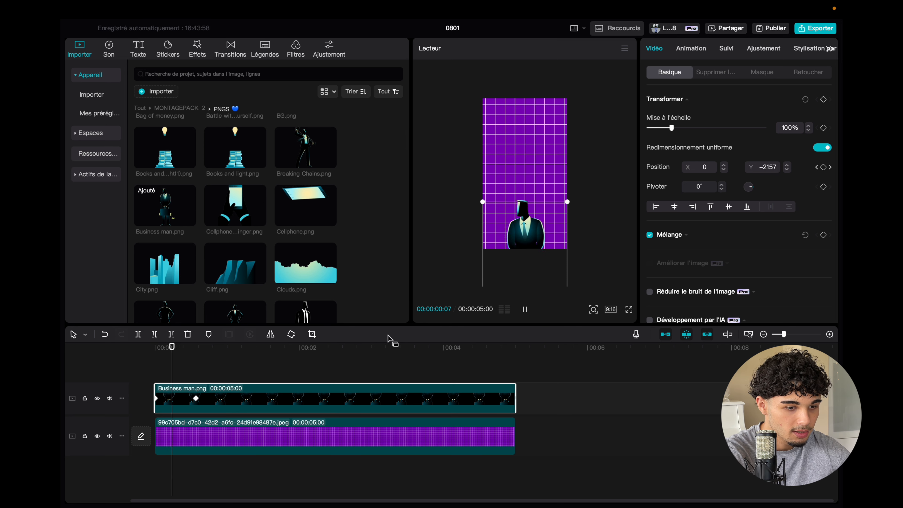
pyautogui.press('space')
pyautogui.moveTo(182, 354); pyautogui.dragTo(141, 354)
pyautogui.press('space')
pyautogui.press('space')
pyautogui.scroll(3, 210, 376)
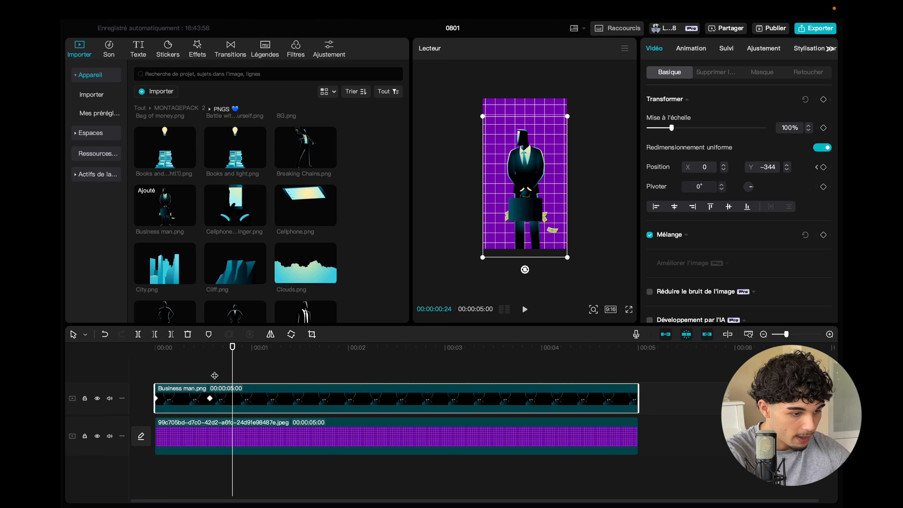
pyautogui.scroll(-1, 221, 375)
pyautogui.click(224, 370)
pyautogui.moveTo(225, 371); pyautogui.dragTo(156, 370)
# - Add position keyframes at 00:00:01:06 and 00:00:01:24, moving the businessman off the right of the frame at the latter, about X 1662, Y -371
pyautogui.press('space')
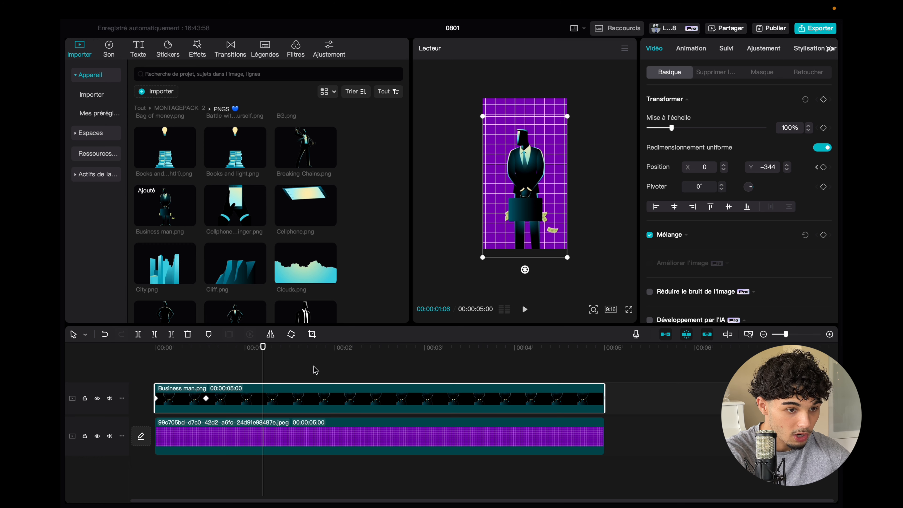
pyautogui.click(824, 167)
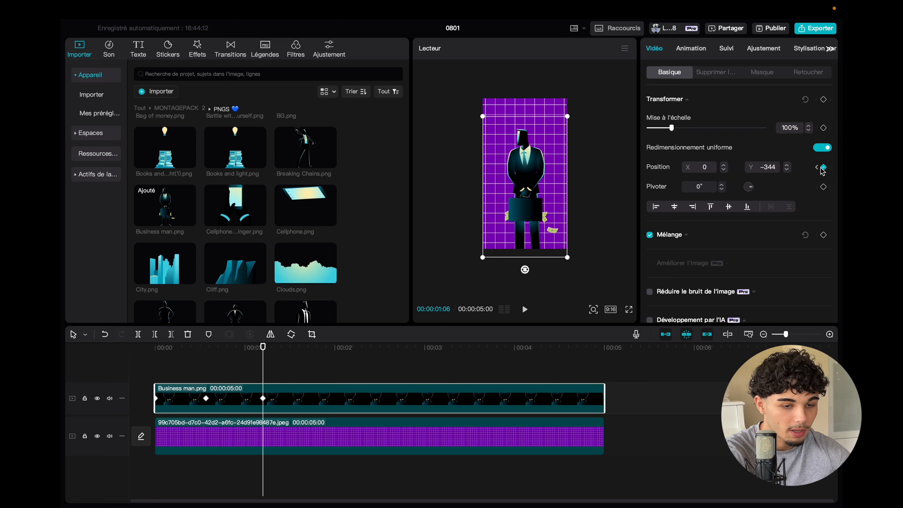
pyautogui.press('space')
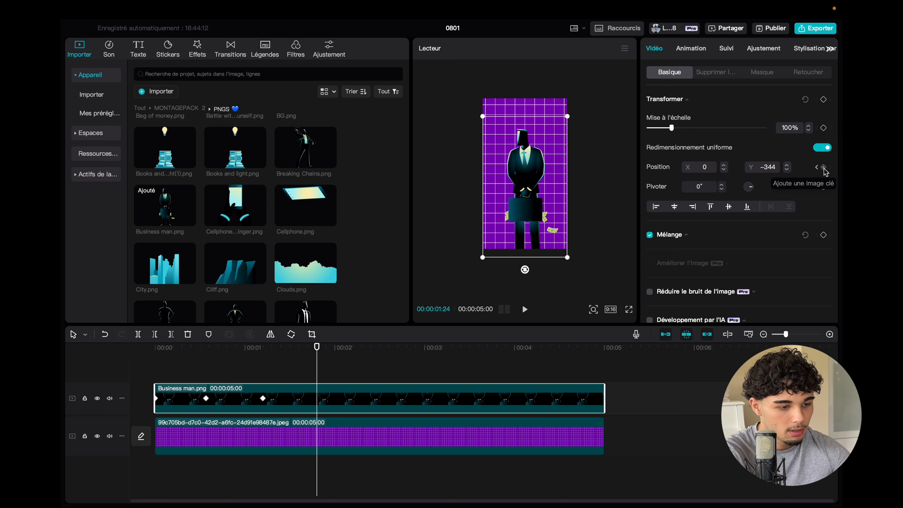
pyautogui.click(824, 168)
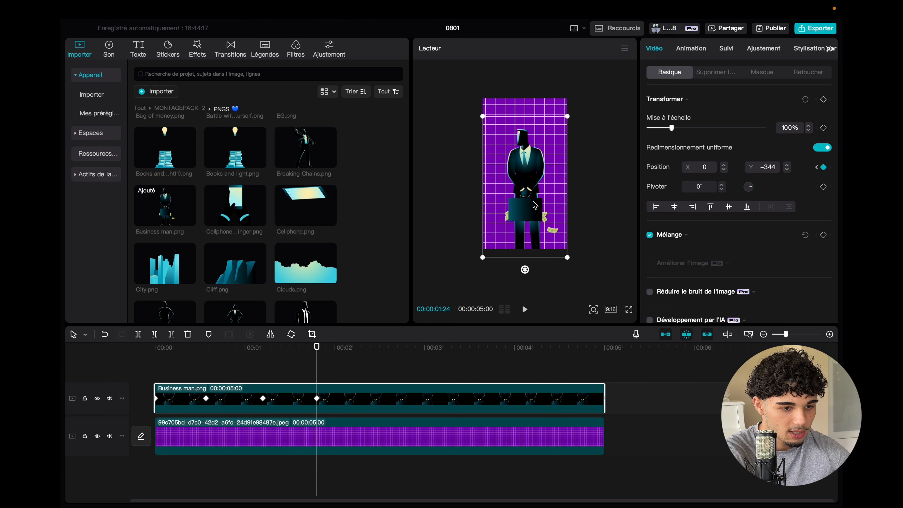
pyautogui.moveTo(535, 205); pyautogui.dragTo(602, 203)
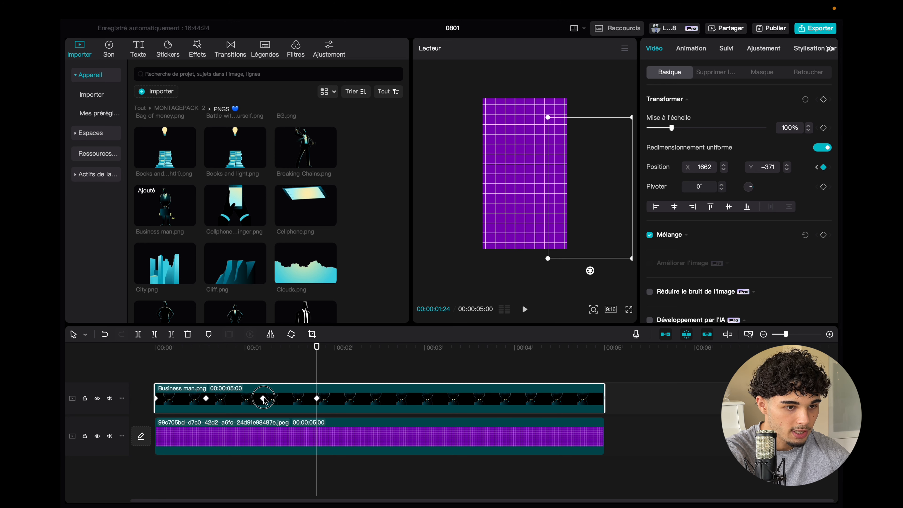
# - Set the businessman's Y position to -344 at the 00:00:01:24 keyframe and play back the animation from the start
pyautogui.click(263, 398)
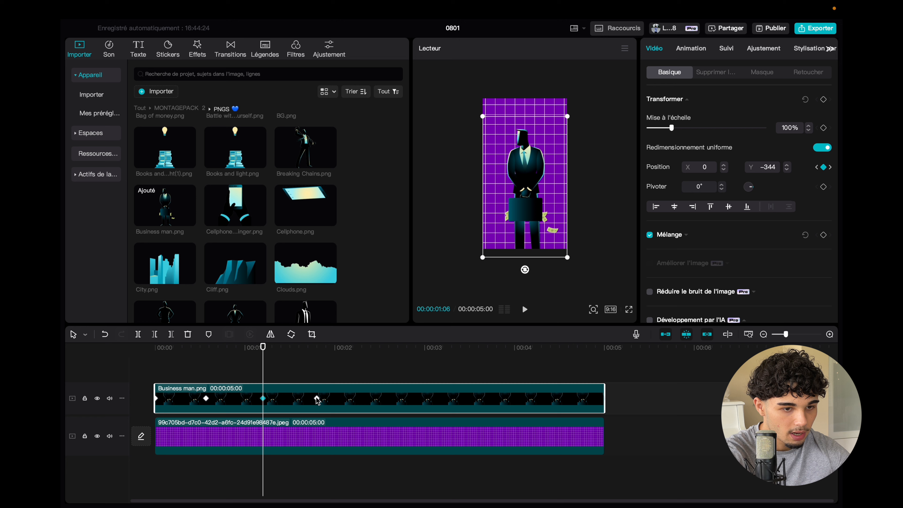
pyautogui.click(317, 399)
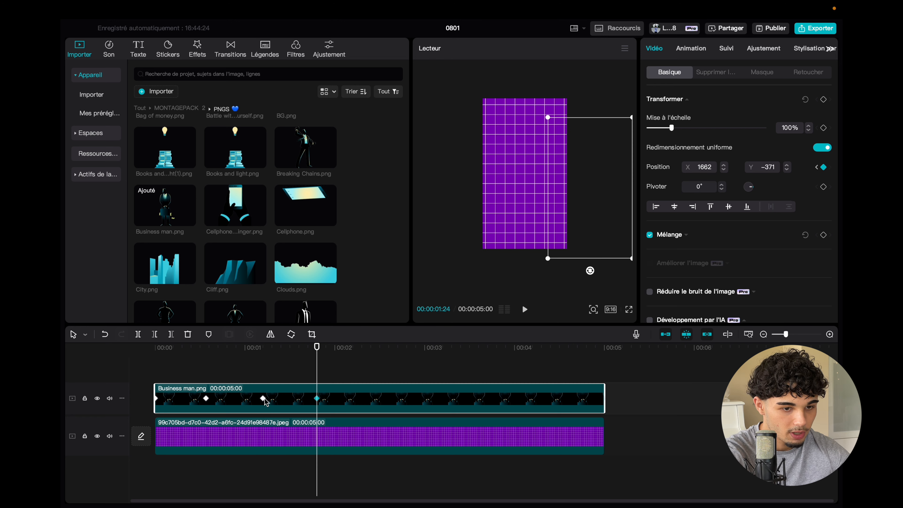
pyautogui.click(263, 399)
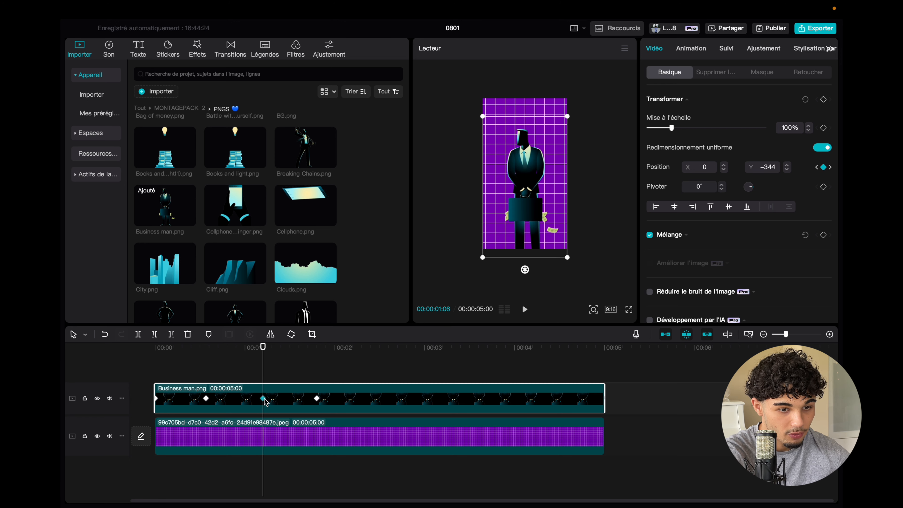
pyautogui.click(317, 399)
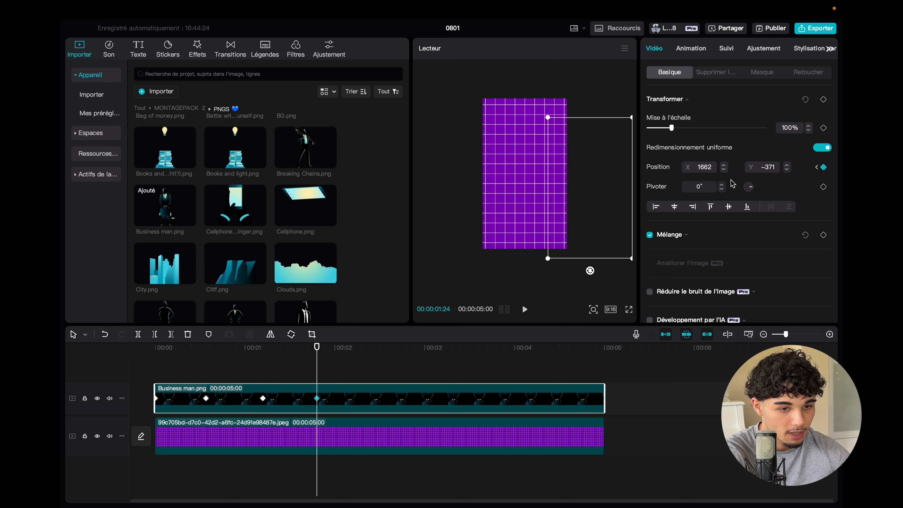
pyautogui.doubleClick(772, 168)
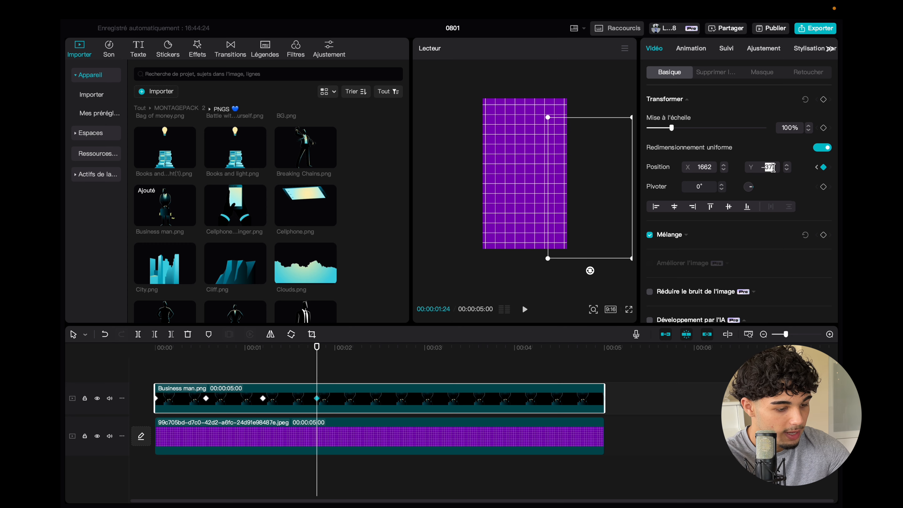
pyautogui.write('344')
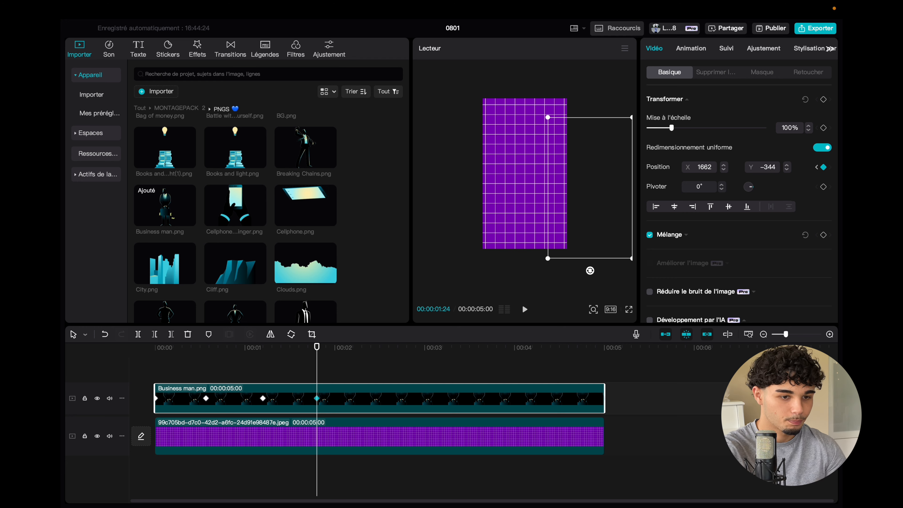
pyautogui.click(123, 362)
pyautogui.press('space')
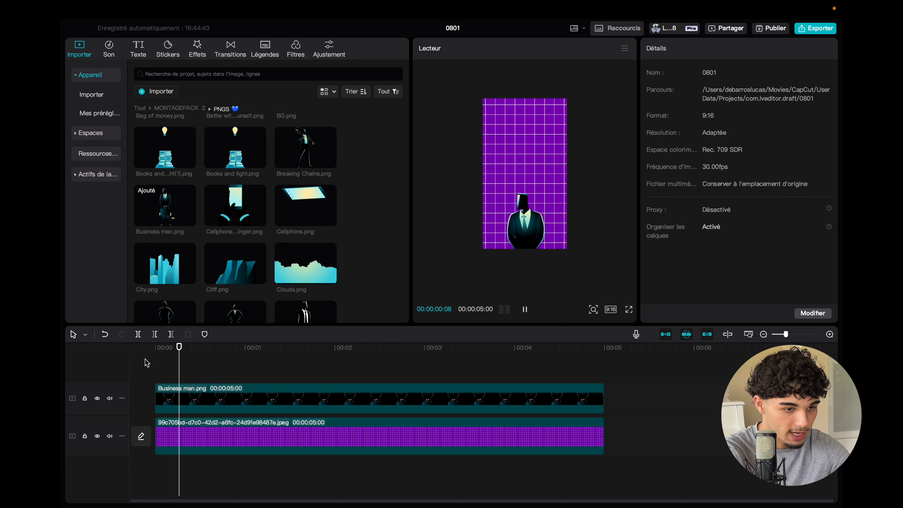
pyautogui.press('space')
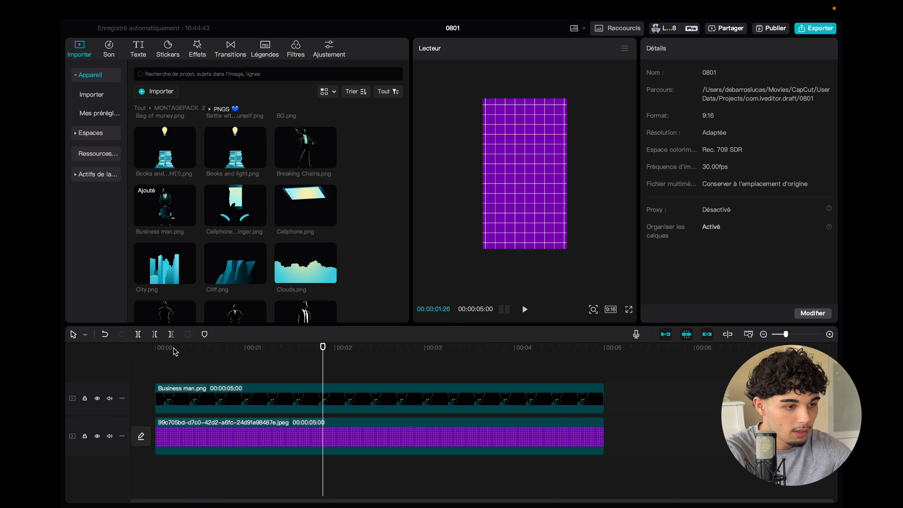
# - Add Holding money.png from the PNGS folder on a new track above the Business man clip, starting at the beginning of the timeline
pyautogui.scroll(-3, 210, 205)
pyautogui.scroll(-10, 210, 206)
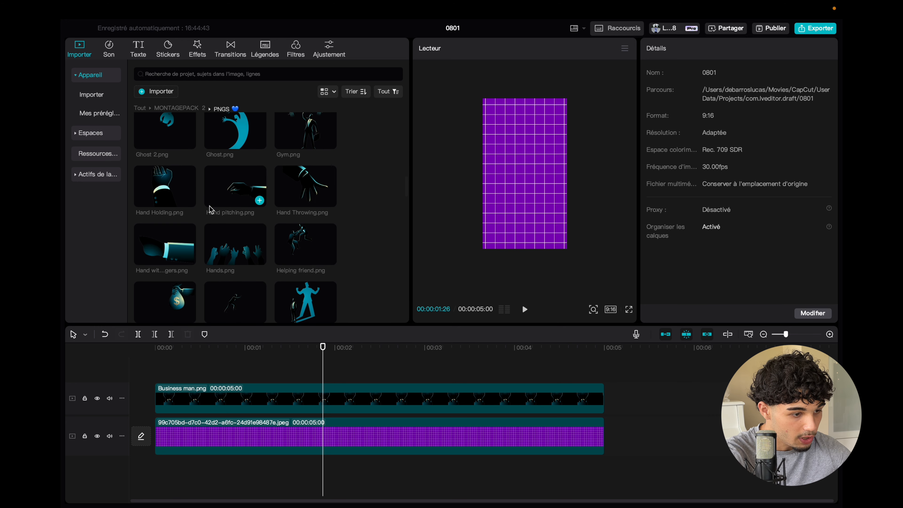
pyautogui.scroll(-8, 210, 209)
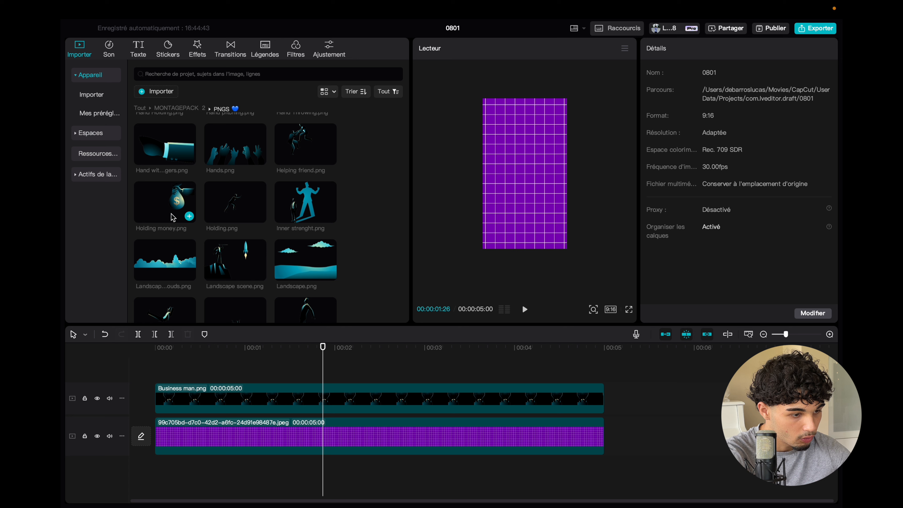
pyautogui.moveTo(173, 218); pyautogui.dragTo(152, 372)
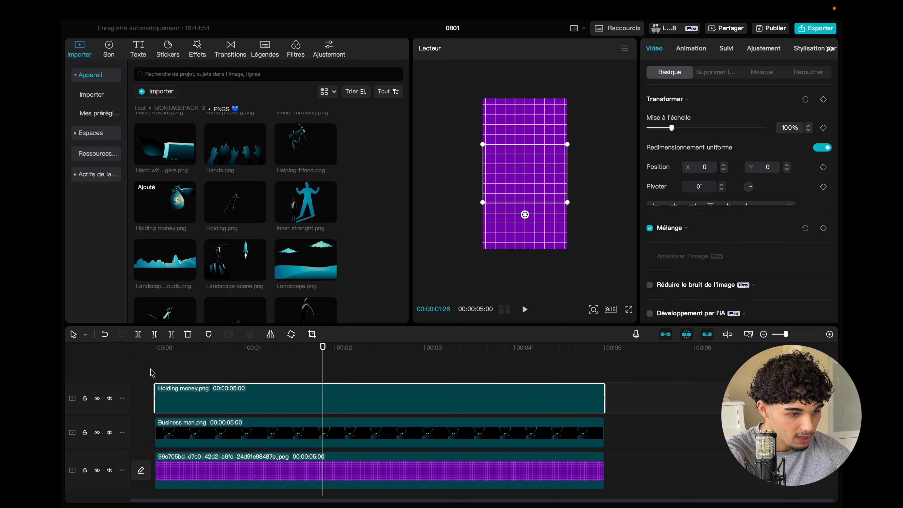
# - Enlarge the money bag image to about 212% and position it at about X 923, Y -527
pyautogui.moveTo(521, 189); pyautogui.dragTo(504, 193)
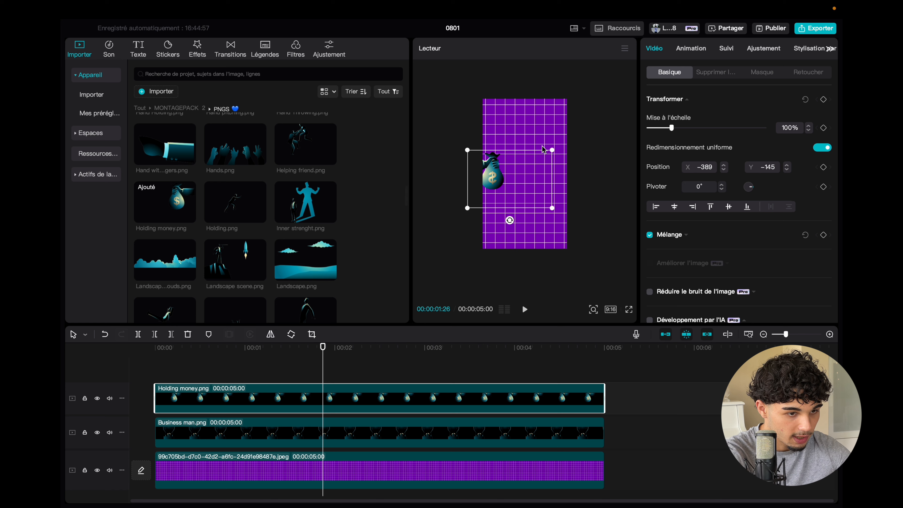
pyautogui.moveTo(553, 150); pyautogui.dragTo(600, 118)
pyautogui.moveTo(566, 182); pyautogui.dragTo(561, 199)
# - Add position keyframes to the Holding money clip at 00:00:01:06 and 00:00:01:24, aligned with the businessman's exit keyframes
pyautogui.click(305, 378)
pyautogui.click(313, 430)
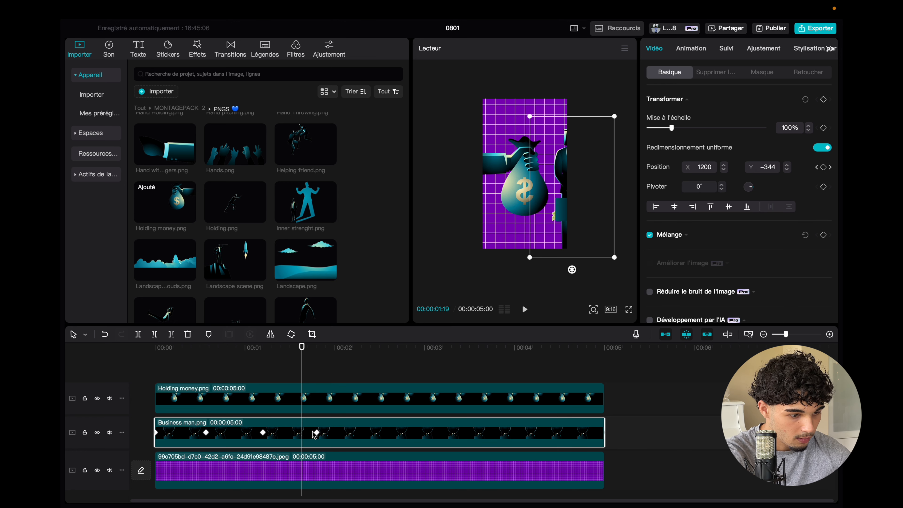
pyautogui.moveTo(301, 359); pyautogui.dragTo(265, 360)
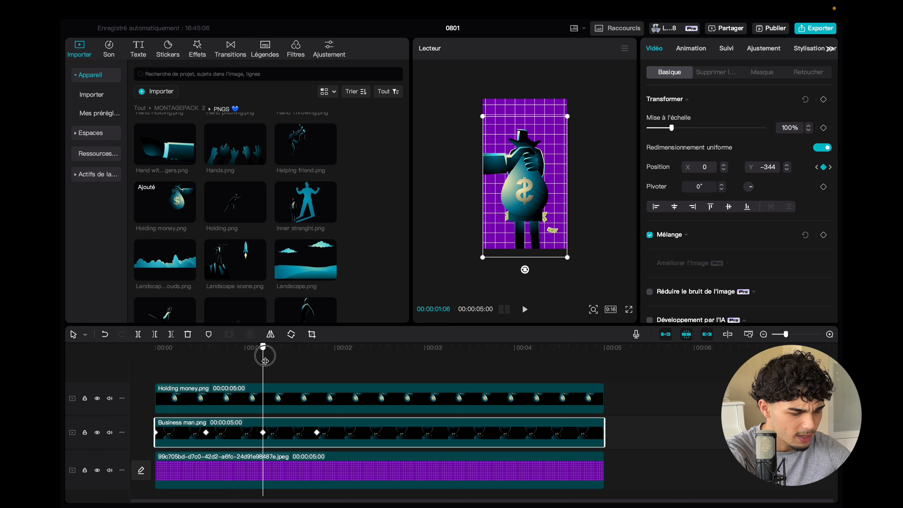
pyautogui.click(285, 398)
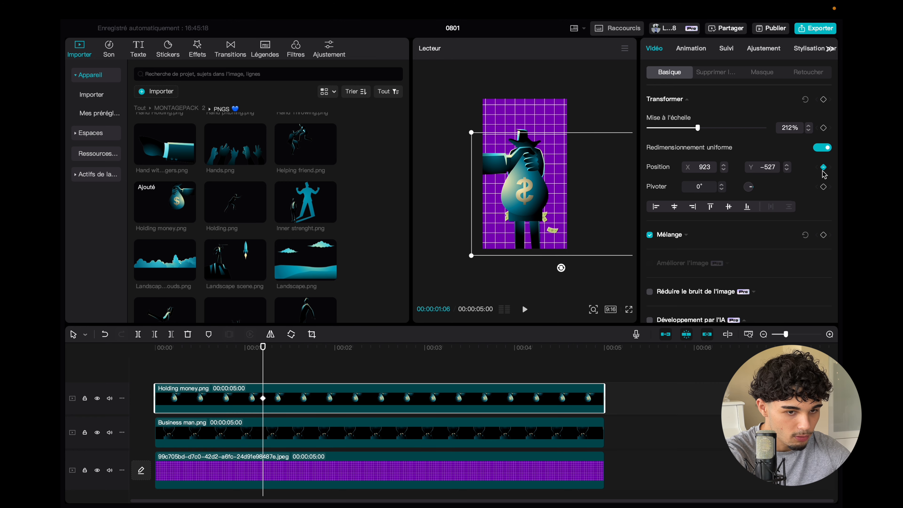
pyautogui.click(317, 430)
pyautogui.click(323, 394)
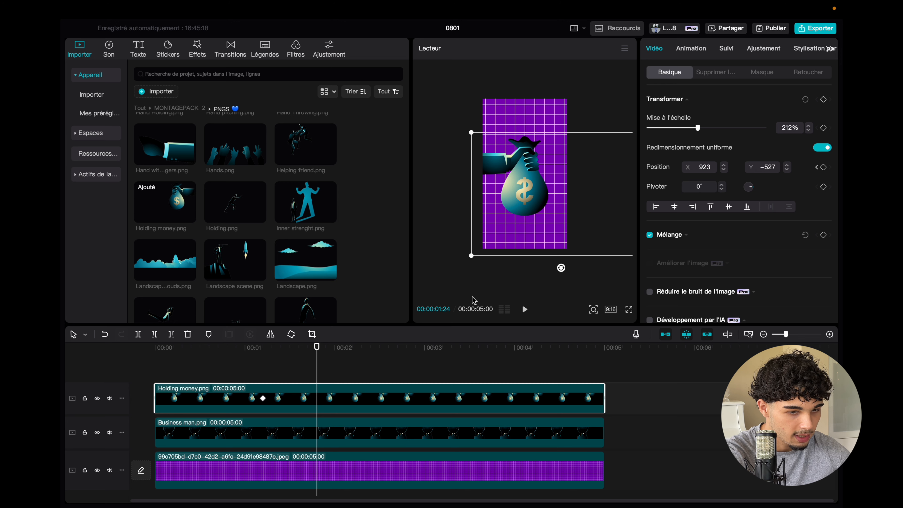
pyautogui.click(824, 167)
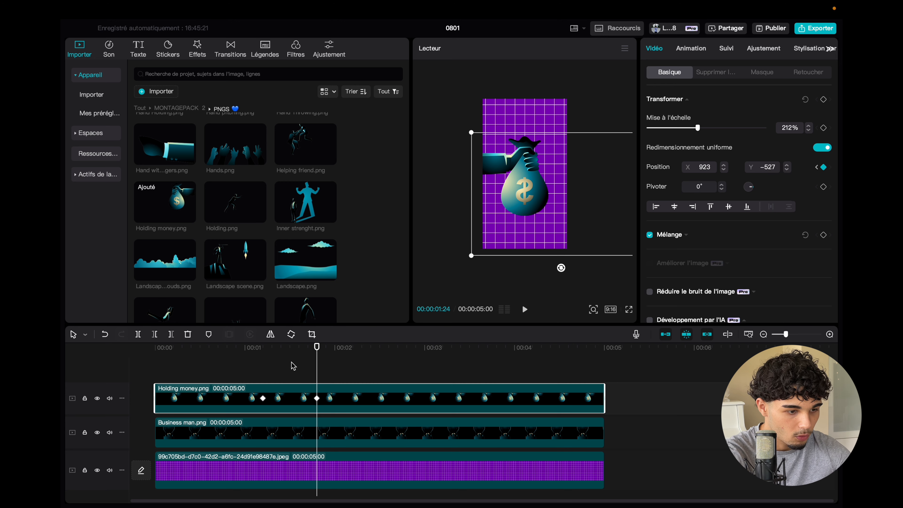
# - At the 00:00:01:06 keyframe, move the money bag off the left of the frame, and play back the whole animation
pyautogui.moveTo(319, 365); pyautogui.dragTo(263, 360)
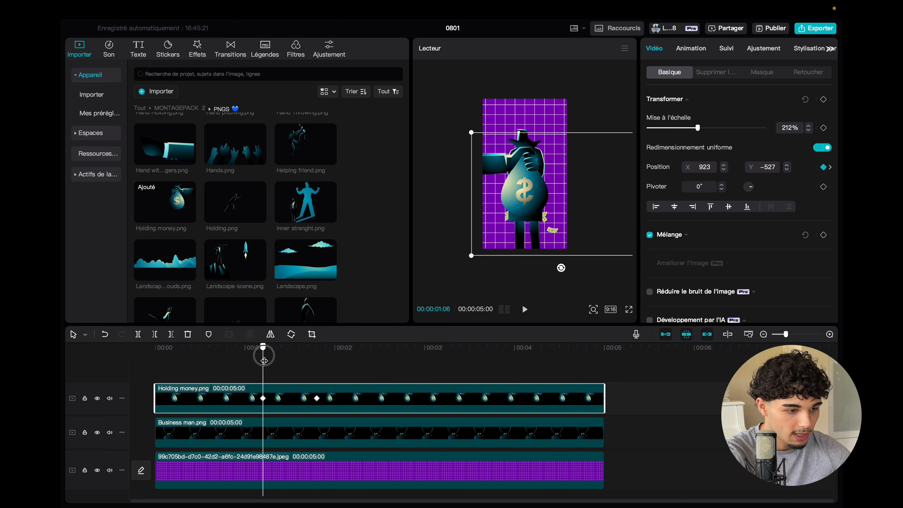
pyautogui.moveTo(515, 199); pyautogui.dragTo(443, 194)
pyautogui.press('space')
pyautogui.press('space')
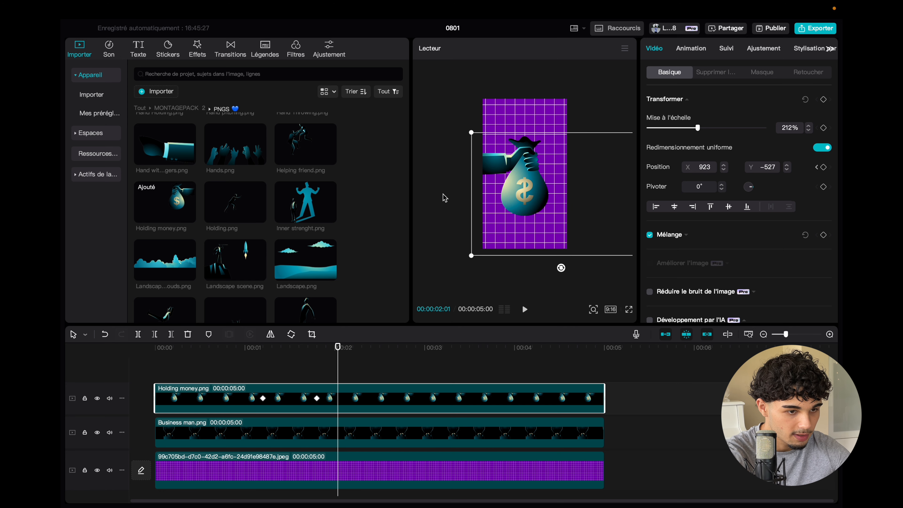
pyautogui.moveTo(297, 370); pyautogui.dragTo(126, 358)
pyautogui.press('space')
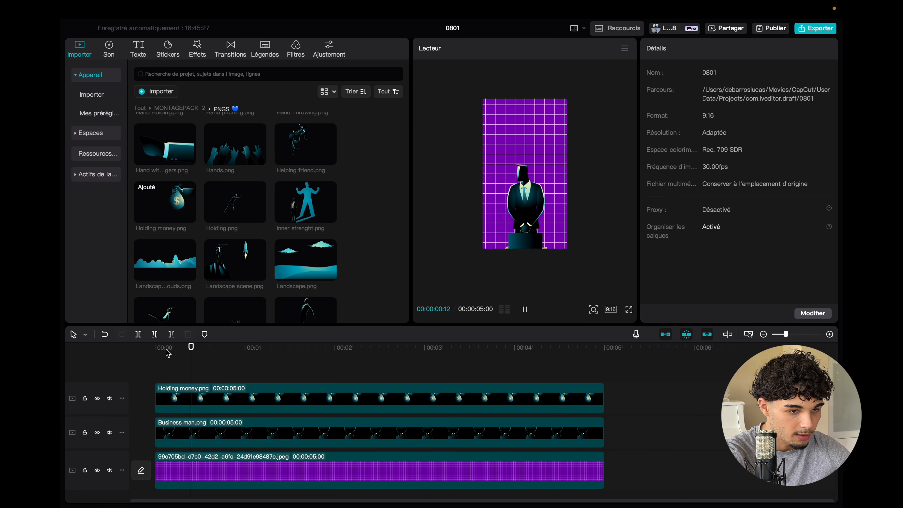
pyautogui.press('space')
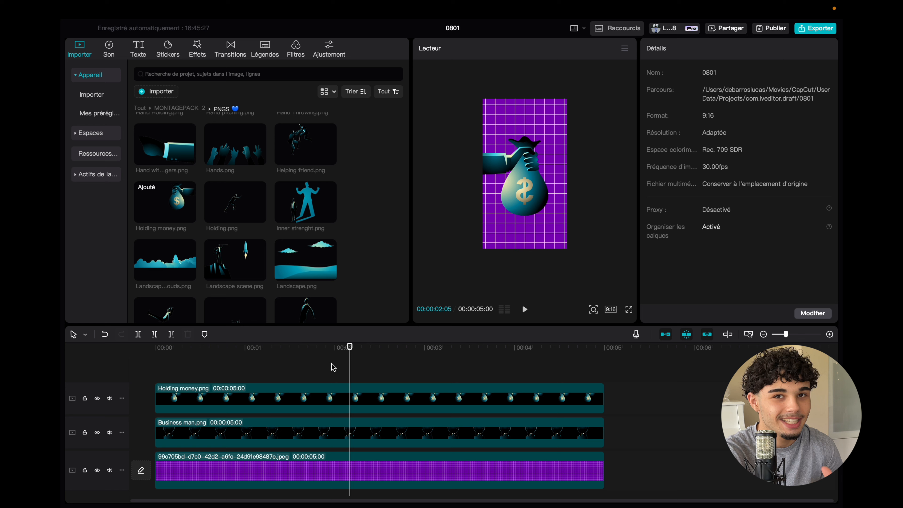
# - Examine the Holding money clip's X position curve in its keyframe animation, hide it again, and play back the sequence from the start
pyautogui.click(299, 410)
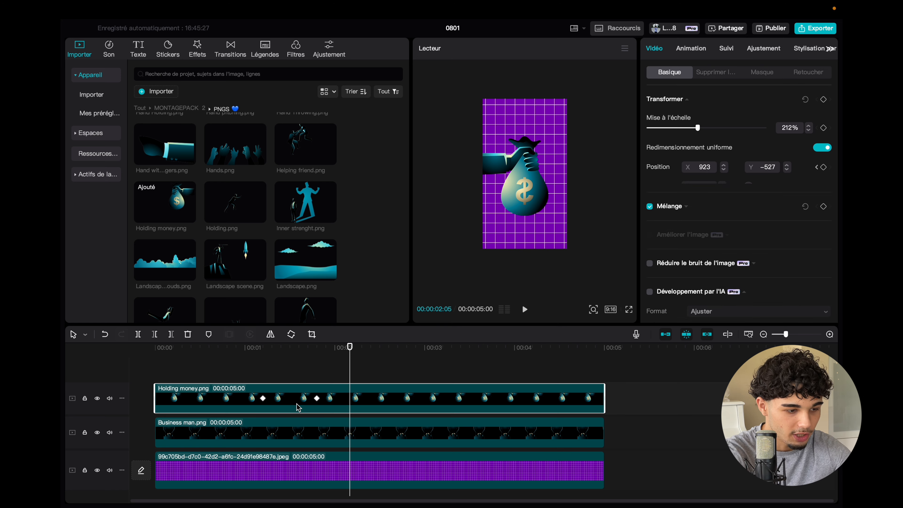
pyautogui.scroll(-1, 297, 402)
pyautogui.rightClick(292, 388)
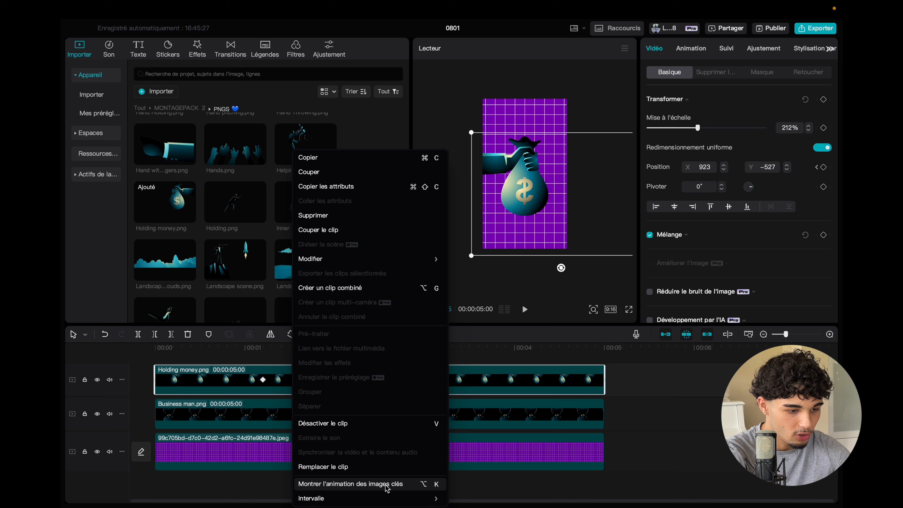
pyautogui.click(313, 485)
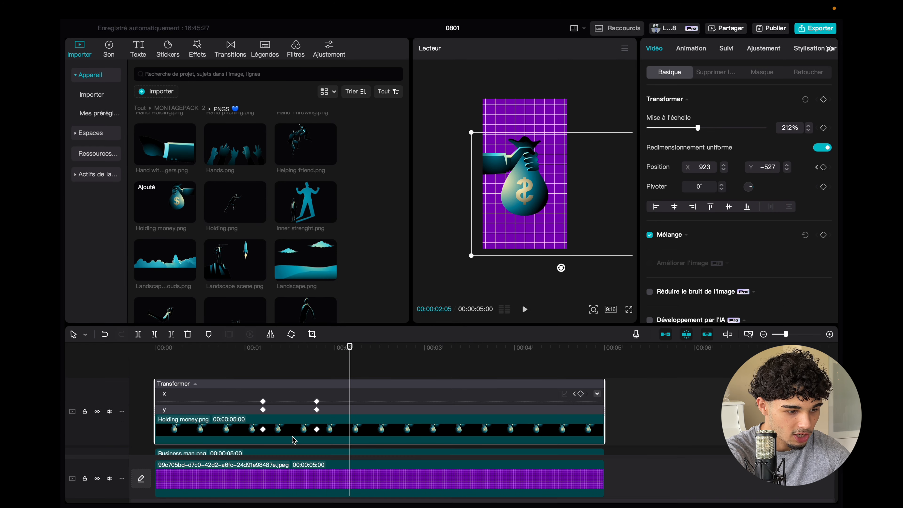
pyautogui.scroll(1, 291, 399)
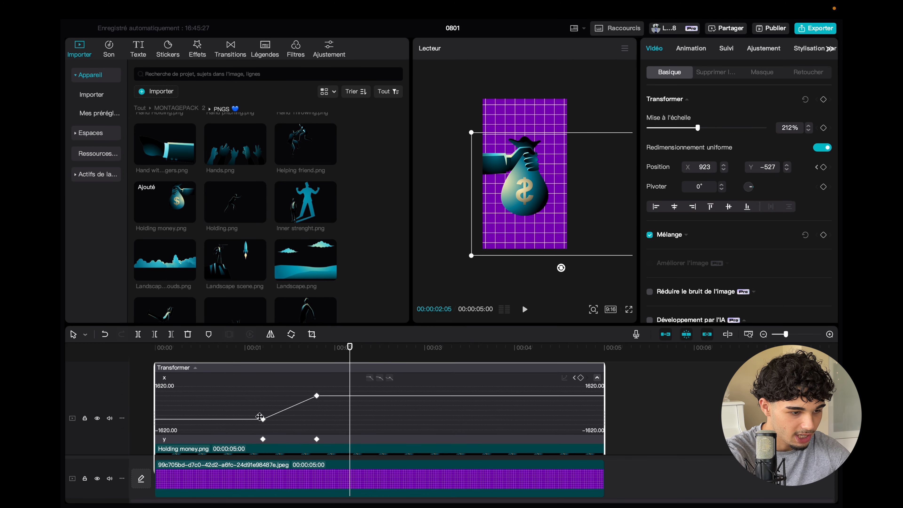
pyautogui.click(317, 395)
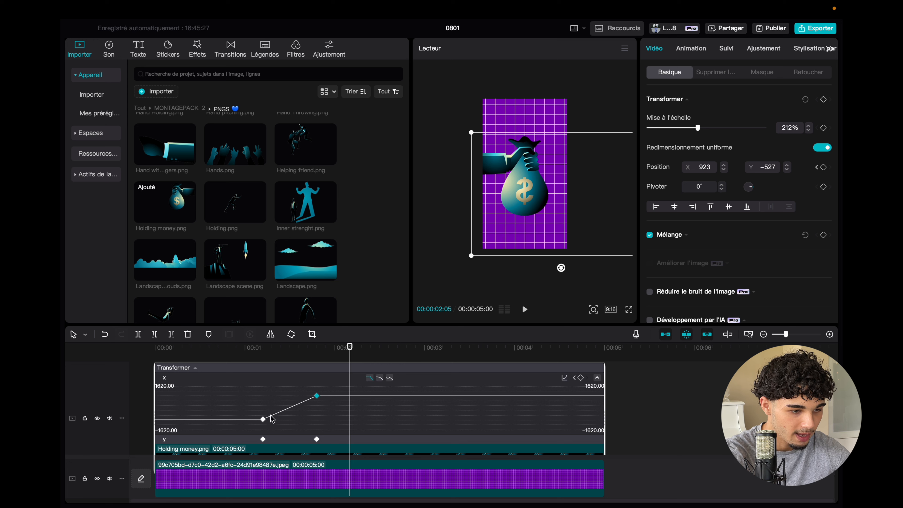
pyautogui.scroll(-1, 315, 414)
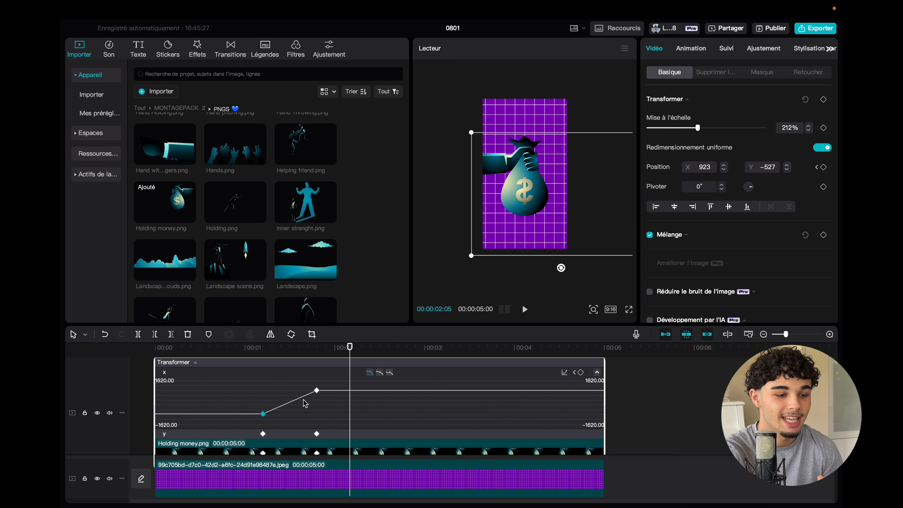
pyautogui.rightClick(353, 410)
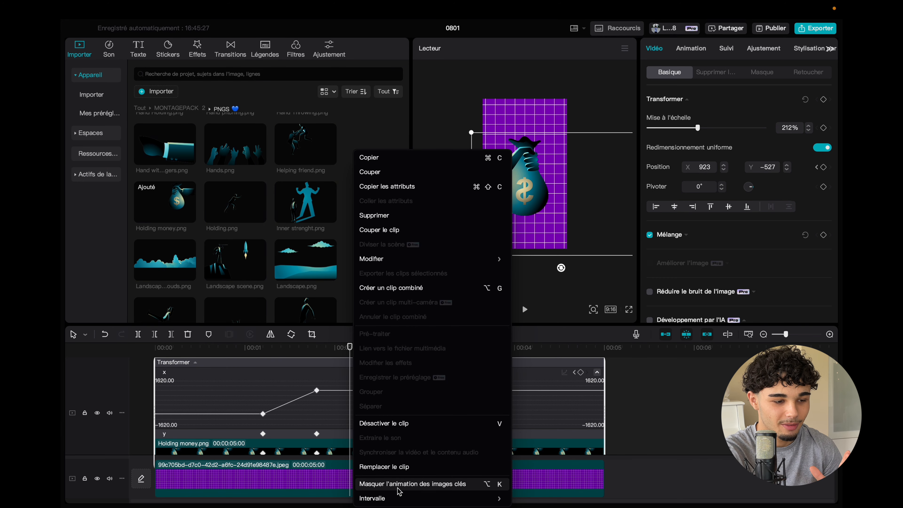
pyautogui.click(400, 485)
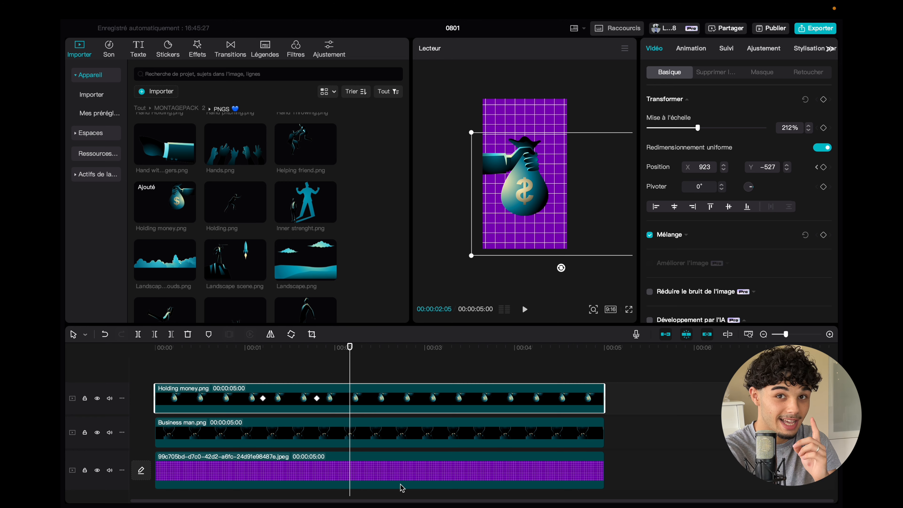
pyautogui.moveTo(333, 373); pyautogui.dragTo(117, 363)
pyautogui.press('space')
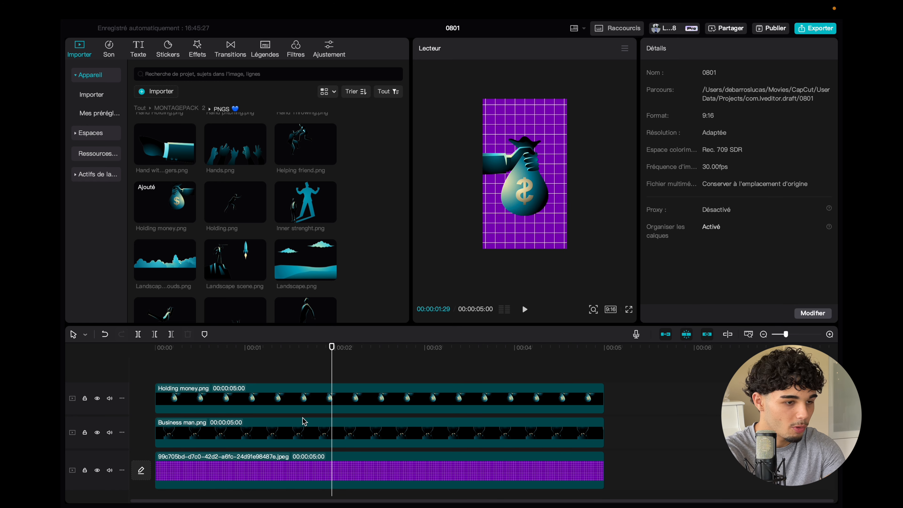
# - Add rotation keyframes to the Holding money clip at 00:00:02:02 and 00:00:02:15
pyautogui.click(365, 400)
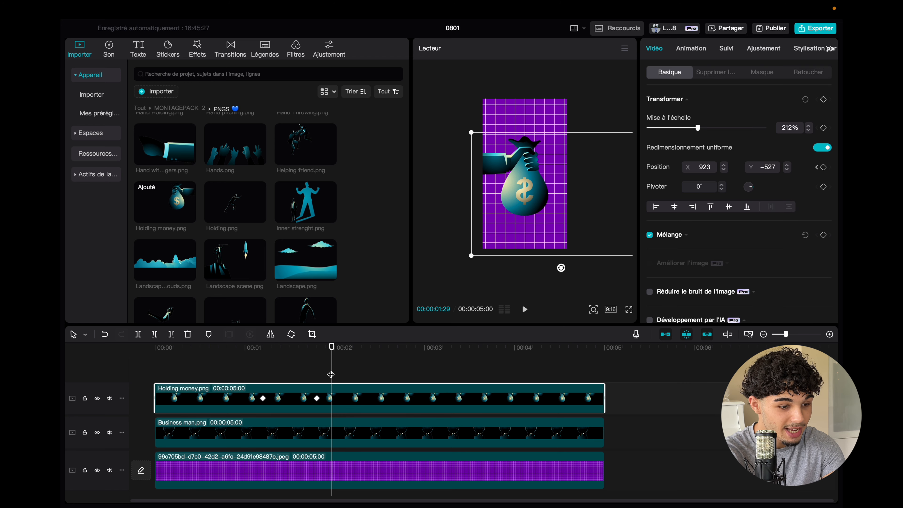
pyautogui.moveTo(332, 375); pyautogui.dragTo(342, 375)
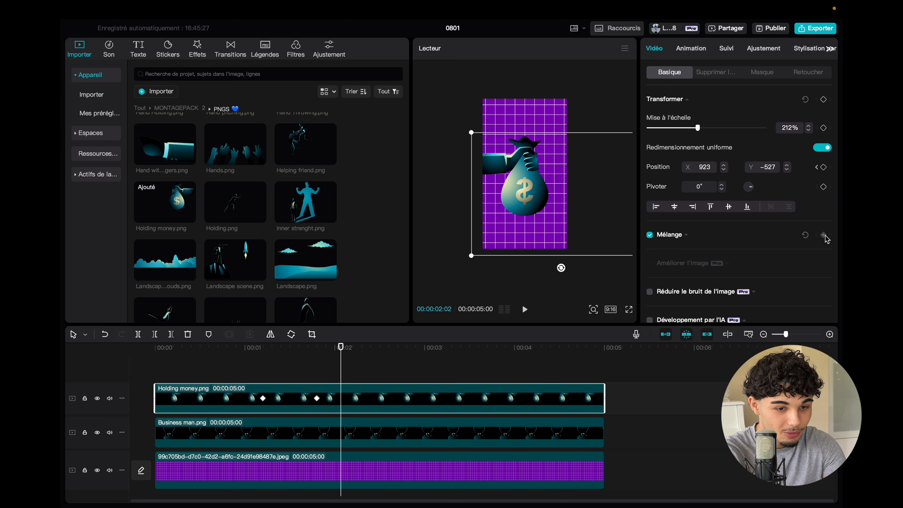
pyautogui.click(824, 187)
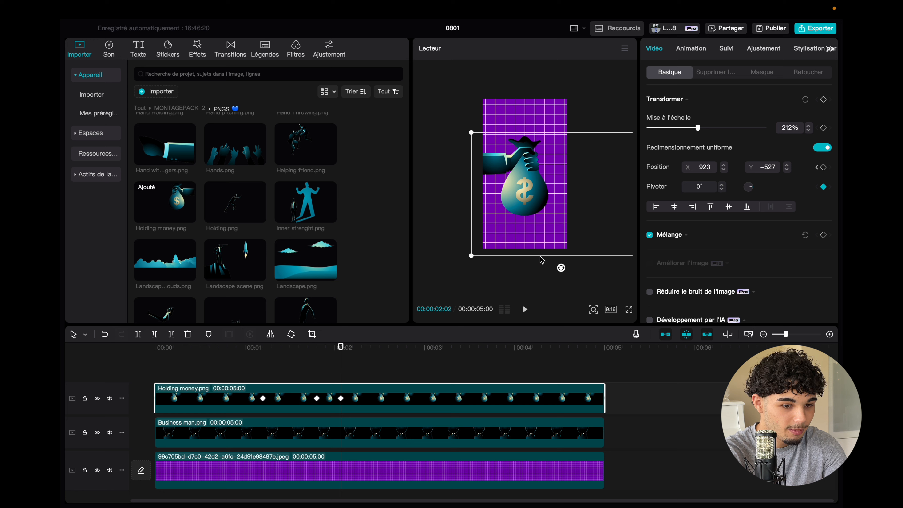
pyautogui.press('Right')
pyautogui.press('Right')
pyautogui.press('Right')
pyautogui.press('Right')
pyautogui.press('Right')
pyautogui.press('Right')
pyautogui.press('Right')
pyautogui.press('Right')
pyautogui.press('Right')
pyautogui.press('Right')
pyautogui.press('Right')
pyautogui.press('Right')
pyautogui.press('Right')
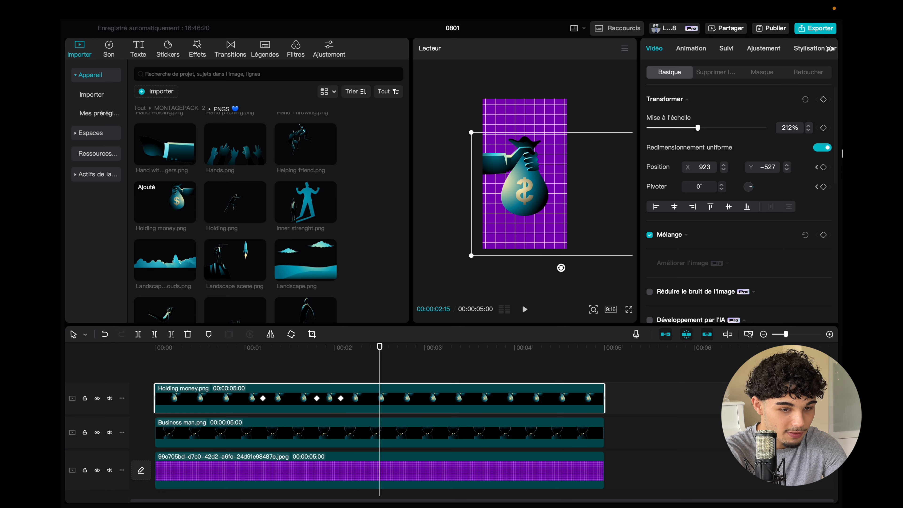
pyautogui.click(824, 187)
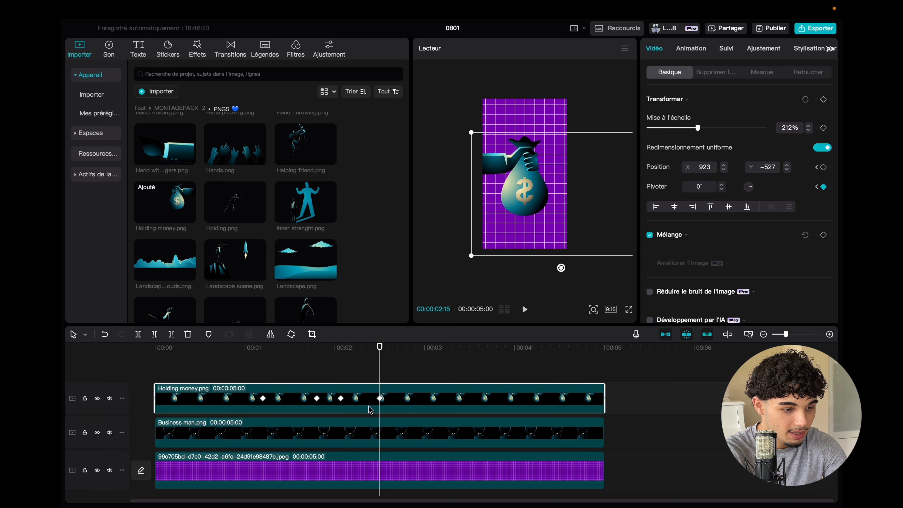
# - Rotate the money bag slightly at the 00:00:02:15 keyframe and play back the rotation from about 00:00:02:00
pyautogui.moveTo(752, 190)
pyautogui.mouseDown()
pyautogui.moveTo(742, 184)
pyautogui.moveTo(762, 188)
pyautogui.mouseUp()
pyautogui.click(336, 372)
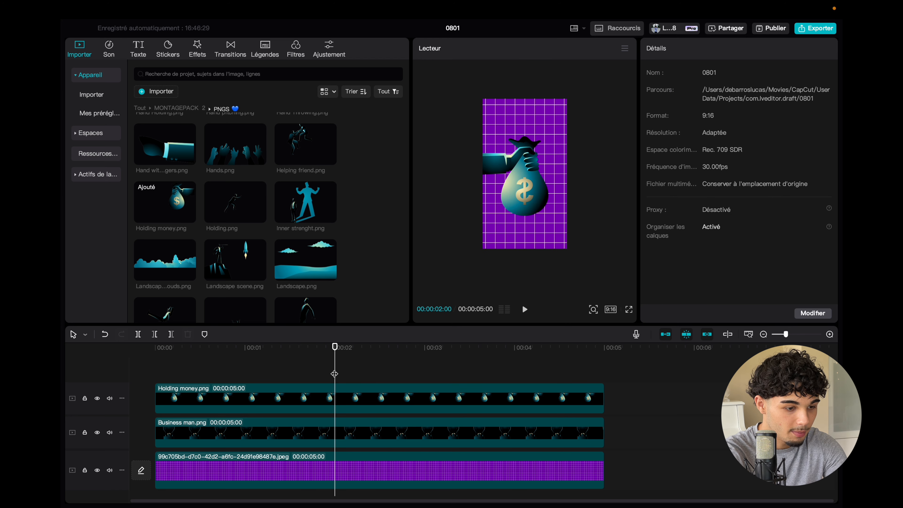
pyautogui.press('space')
pyautogui.press('space')
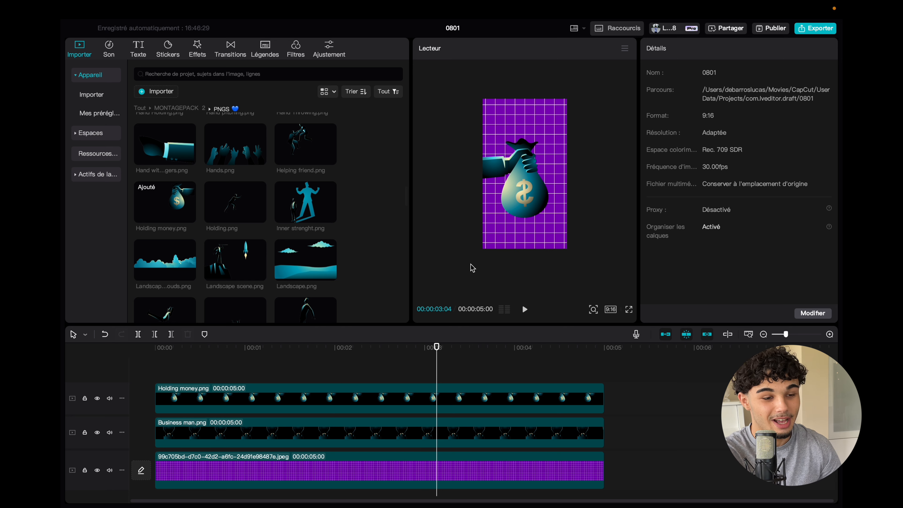